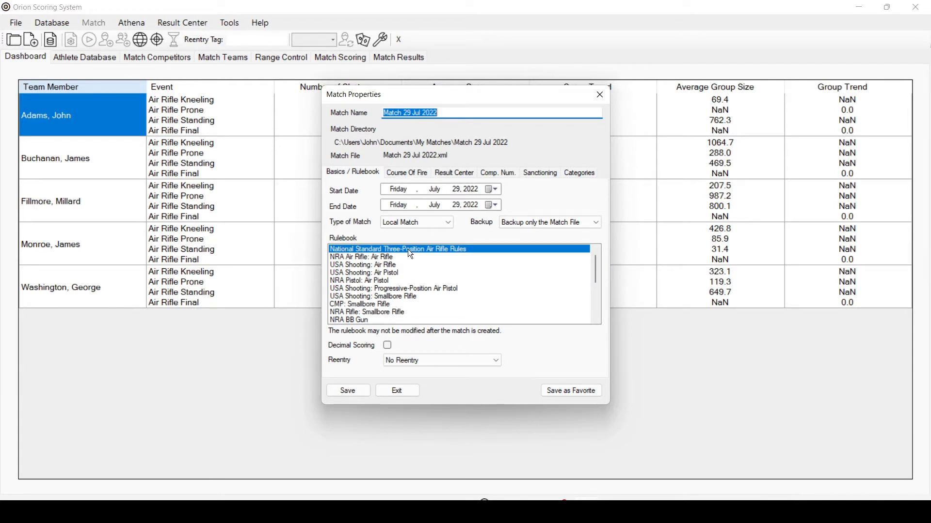
Step: Browse the available courses of fire in the match properties and select 3x10 (PSK)
left_click(407, 175)
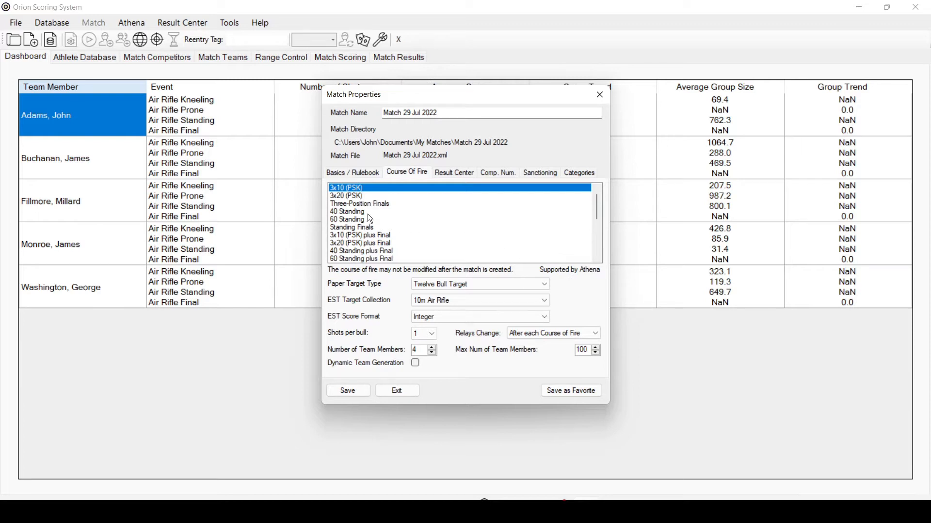
scroll(351, 239, "down", 2)
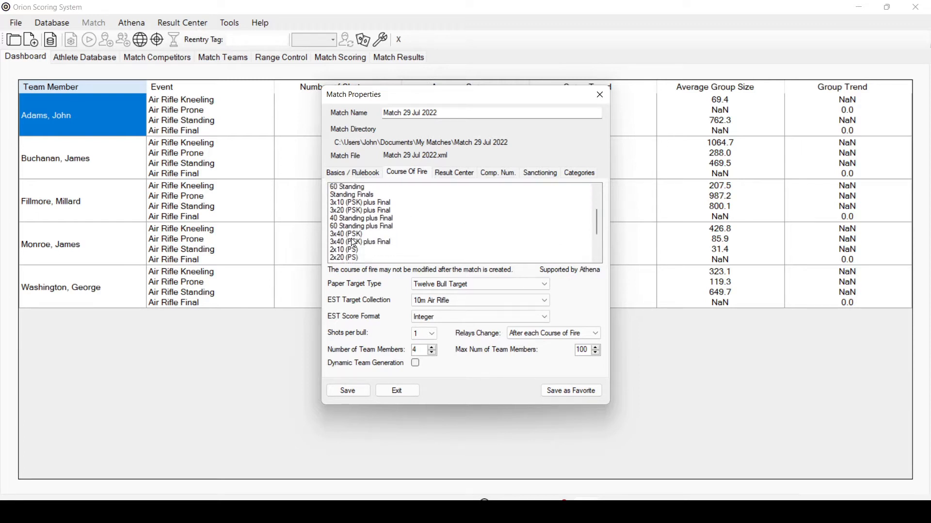
scroll(347, 255, "down", 2)
left_click(348, 252)
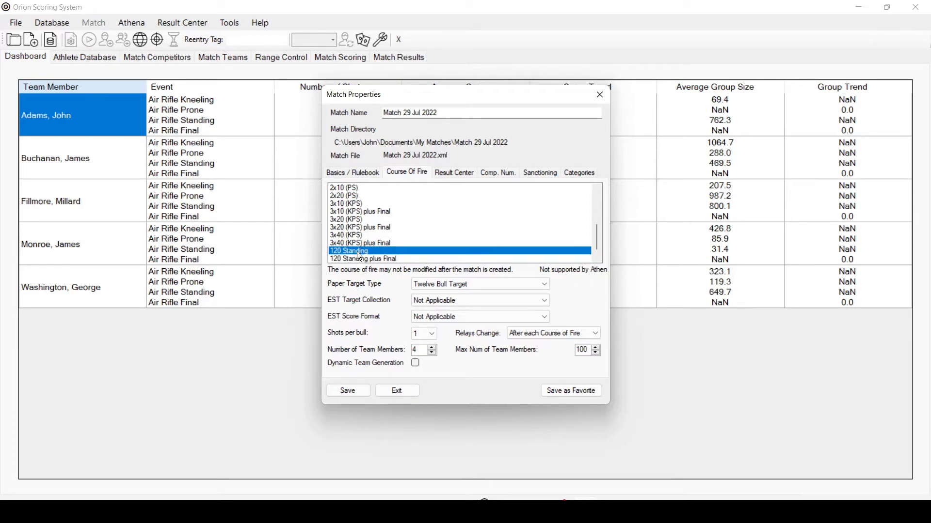
scroll(357, 227, "up", 1)
scroll(356, 227, "up", 4)
left_click(346, 189)
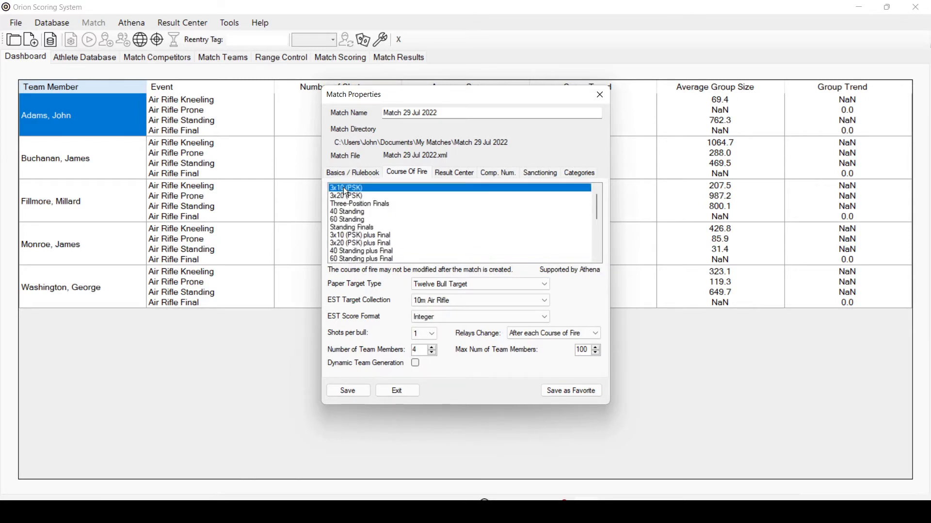
left_click(344, 196)
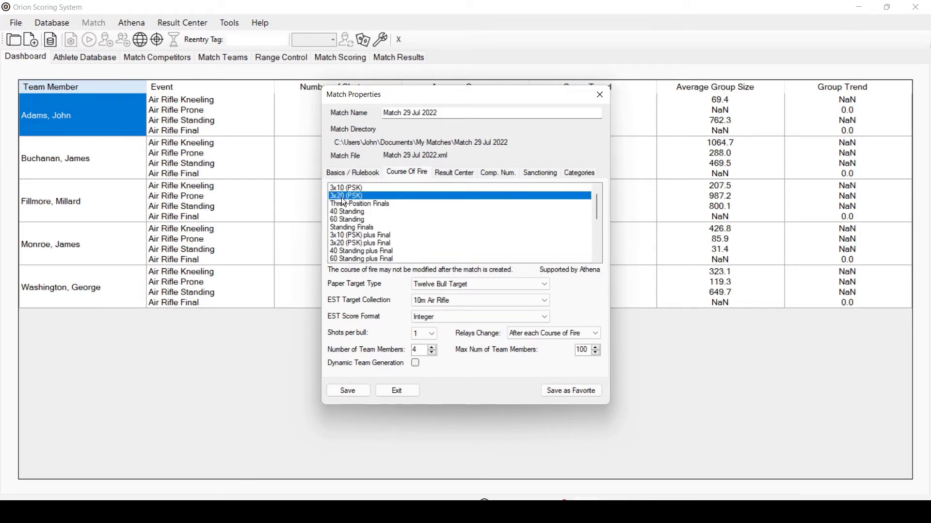
left_click(343, 220)
left_click(344, 212)
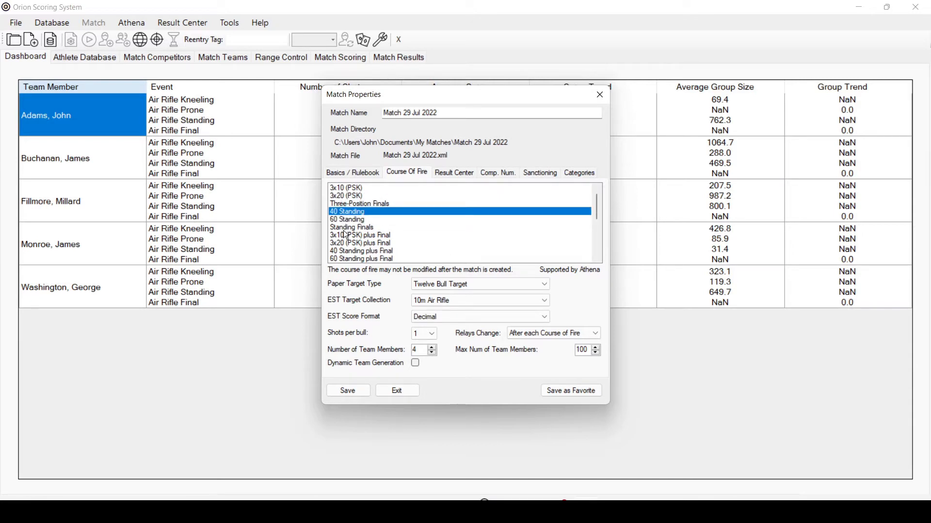
left_click(345, 204)
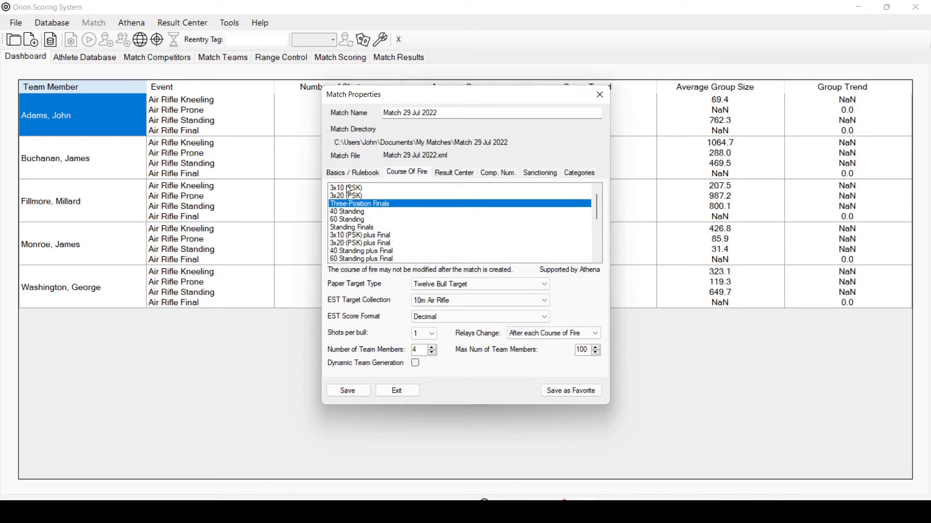
left_click(349, 188)
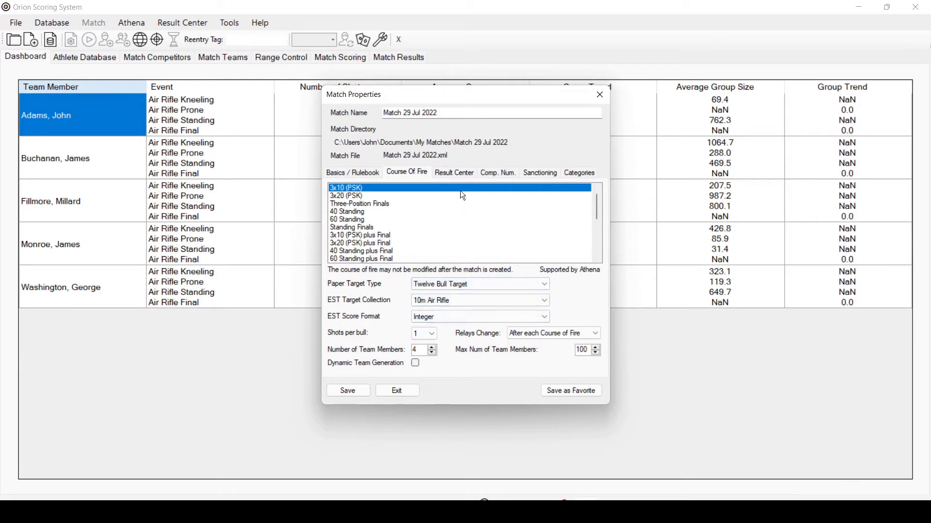
Step: Review the Result Center, competitor number, sanctioning and category settings, and save the match with its rulebook and course of fire confirmed
left_click(454, 173)
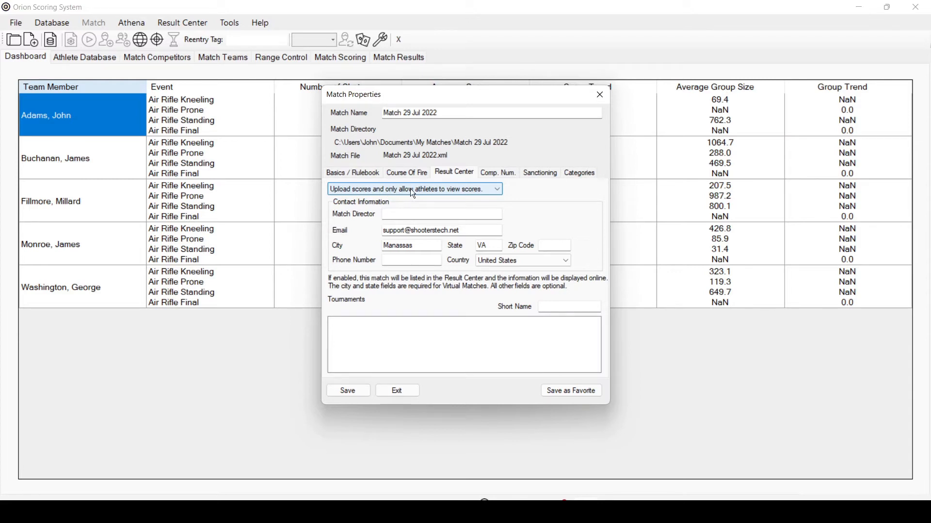
left_click(491, 173)
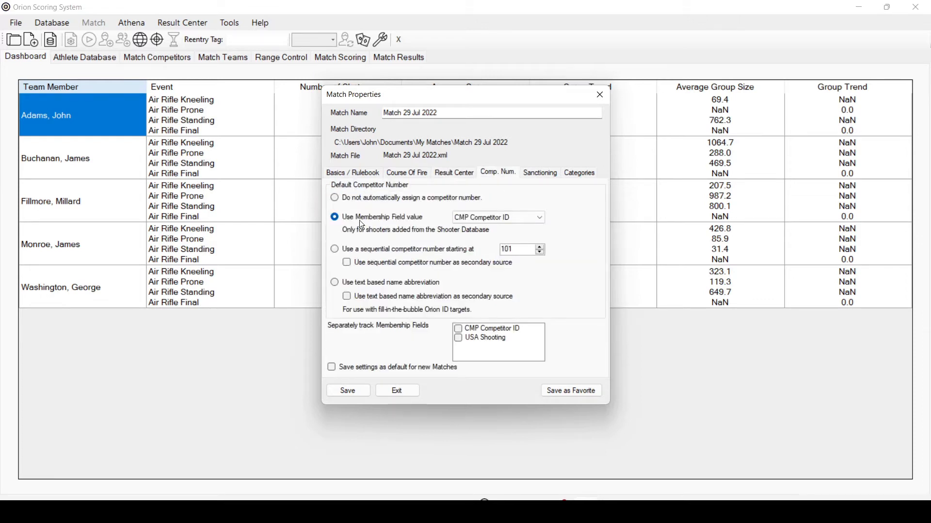
left_click(548, 174)
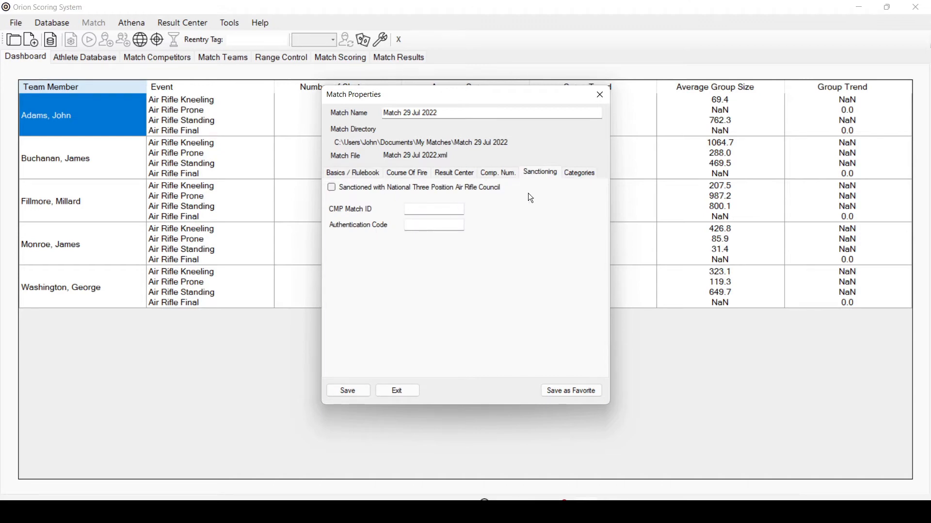
left_click(582, 174)
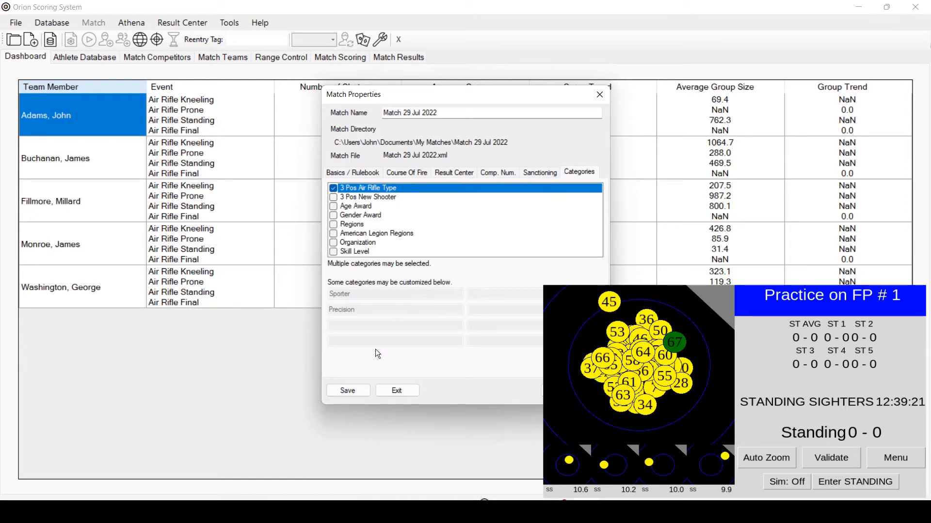
left_click(346, 393)
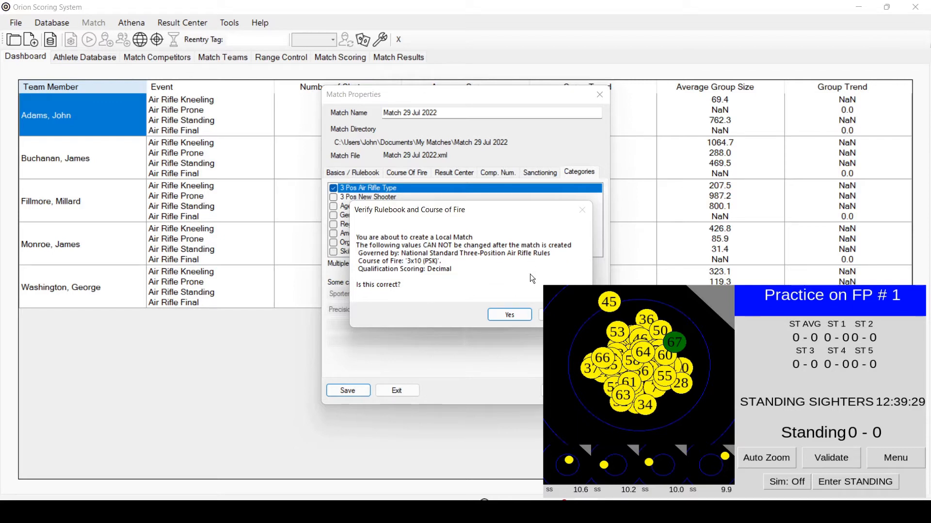
left_click(510, 316)
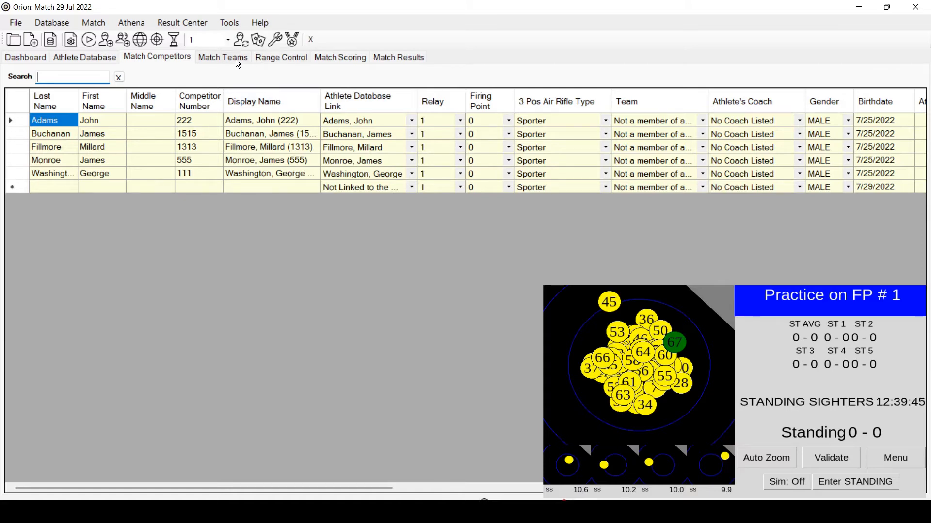
Step: From Range Control, send Relay 1 to the targets with empty firing points included as hospital points
left_click(284, 59)
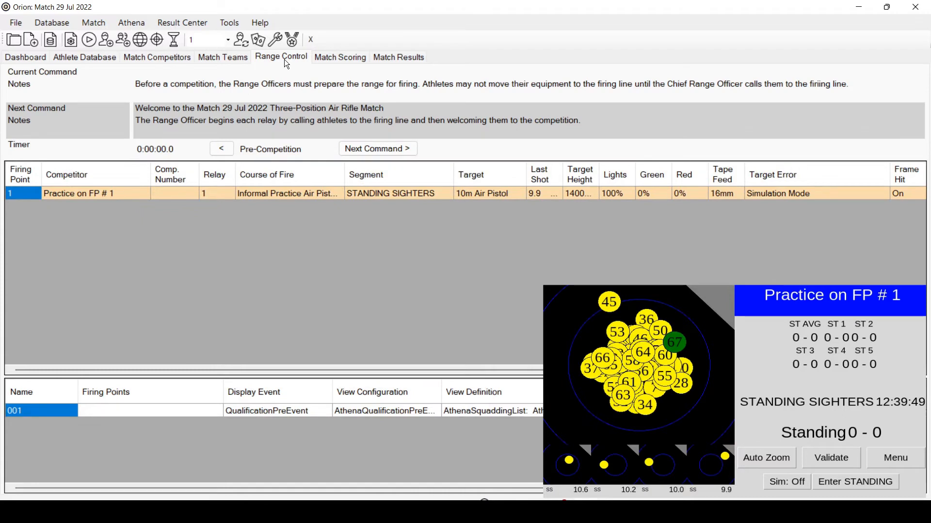
left_click(226, 39)
left_click(243, 2)
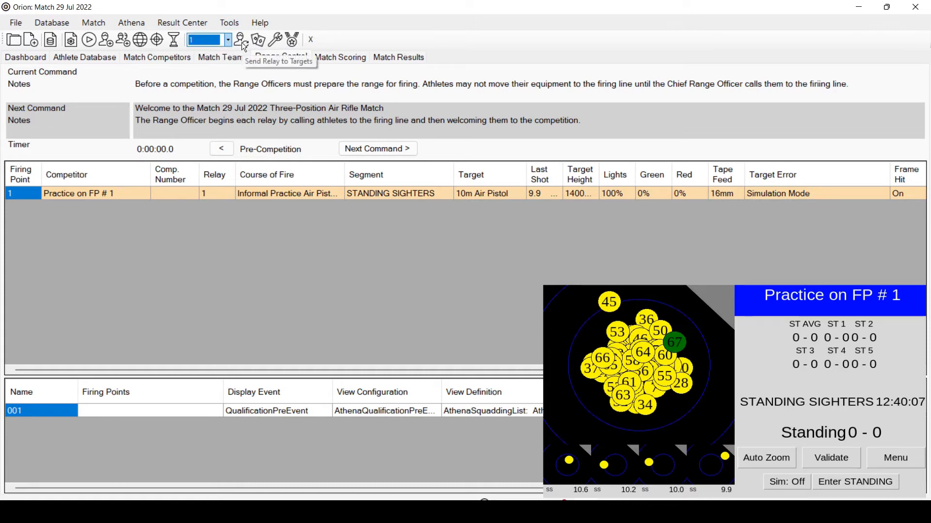
left_click(240, 41)
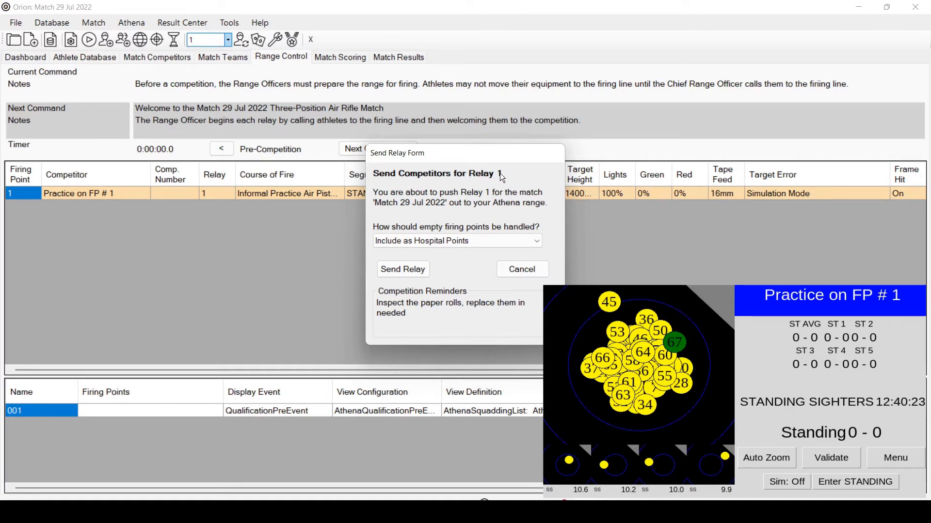
left_click(409, 241)
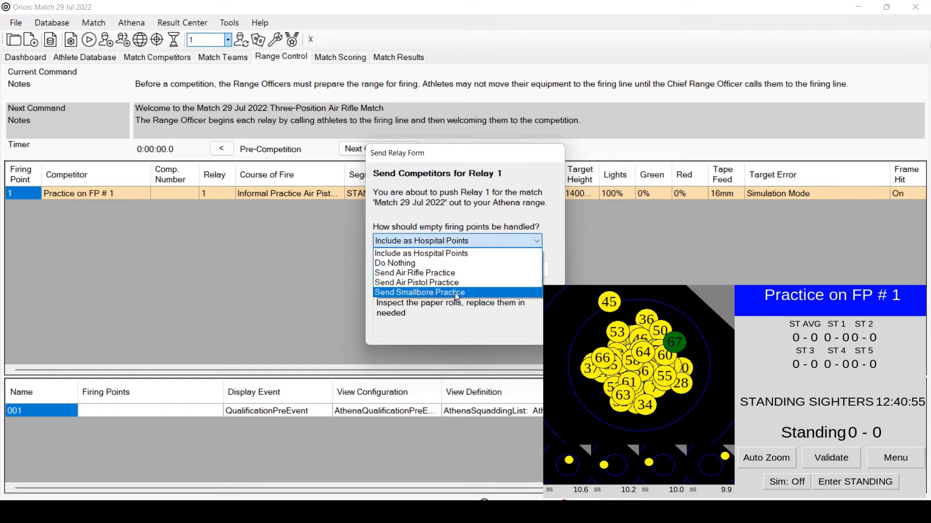
left_click(420, 252)
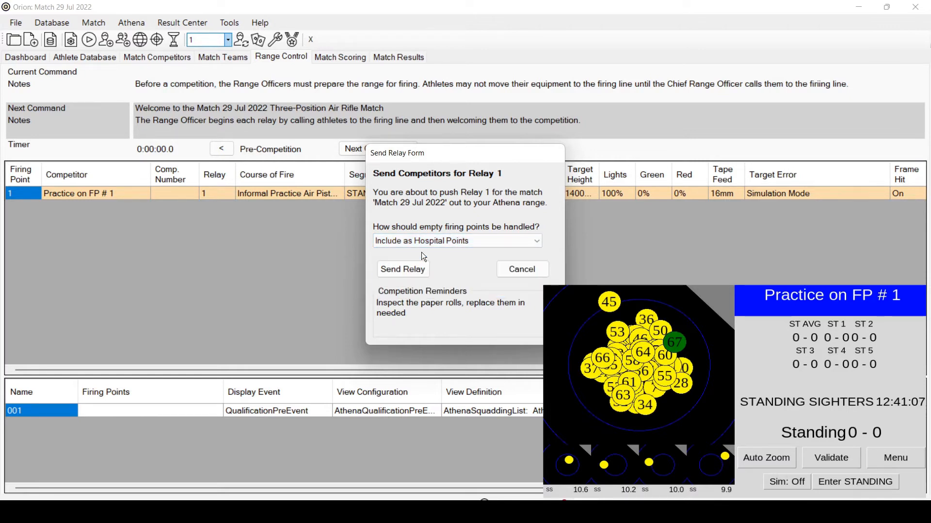
left_click(413, 270)
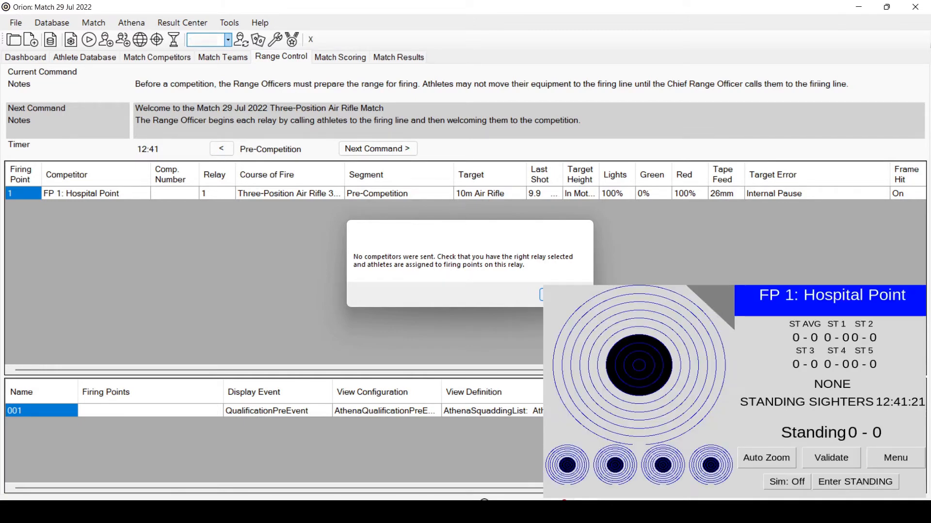
left_click(584, 230)
Step: Assign the first listed match competitor to firing point 1 on relay 1
left_click(167, 57)
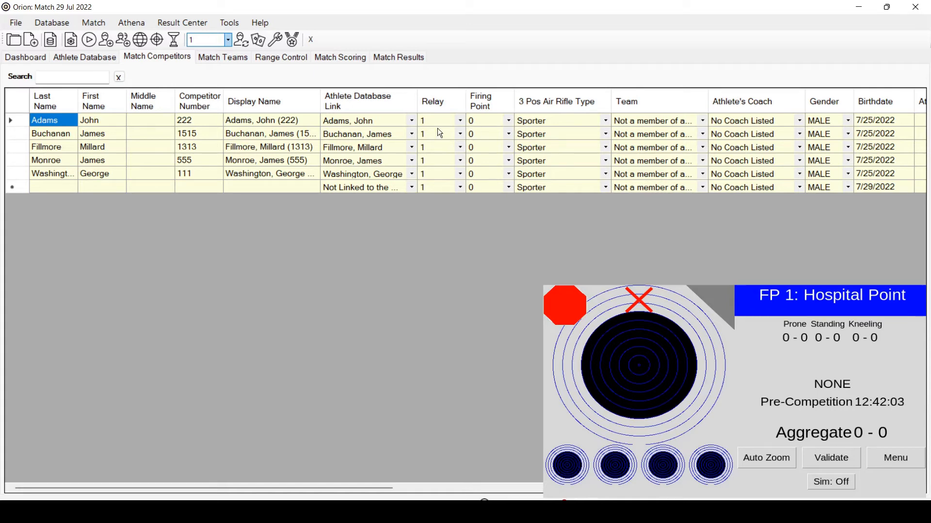
left_click(468, 121)
type("1")
left_click(483, 121)
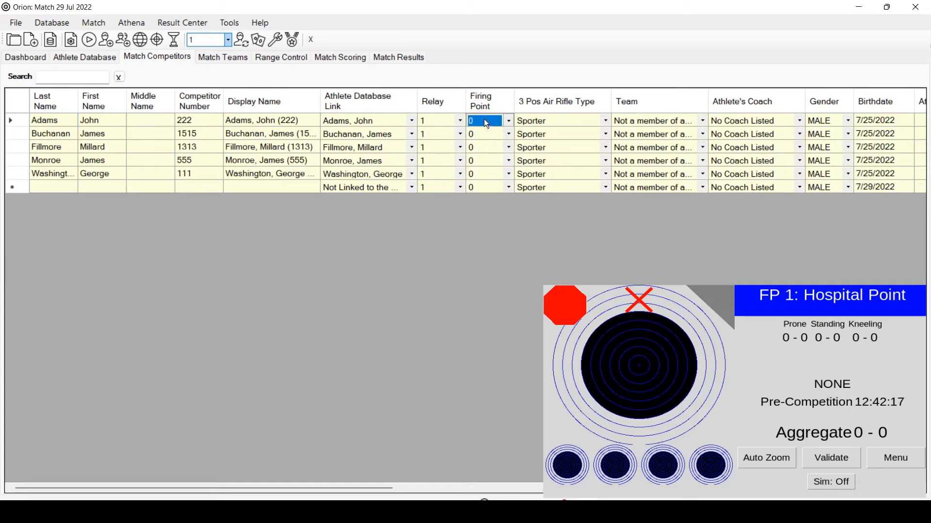
type("1")
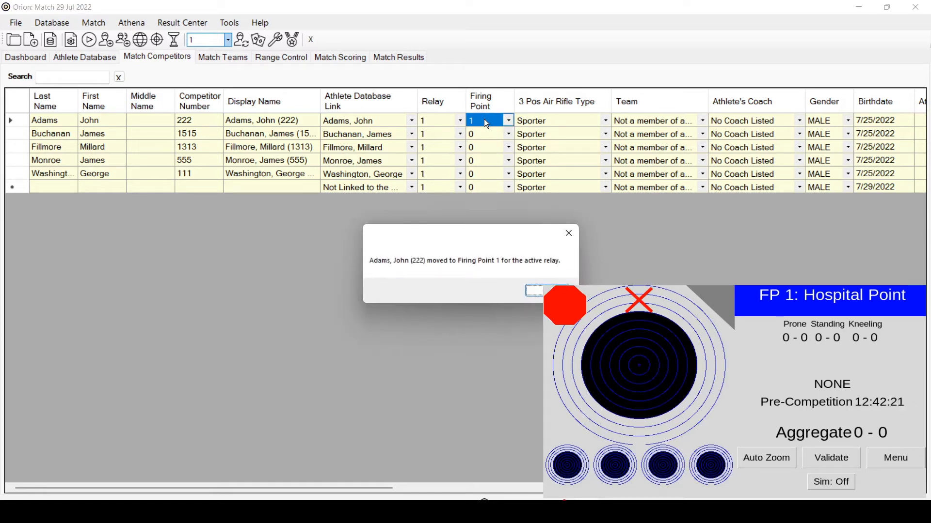
key("Return")
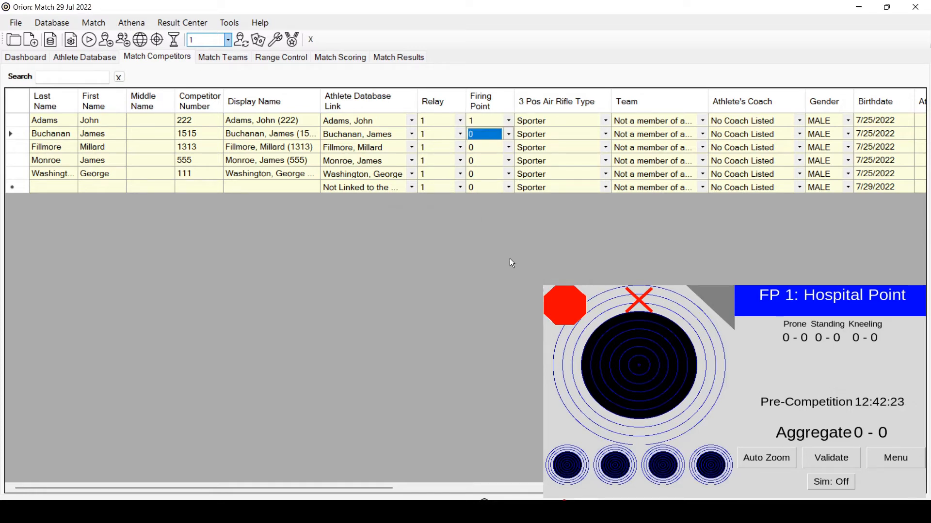
Step: Set the relay of the second and fourth listed competitors to 2 and of the fifth competitor to 3
left_click(432, 134)
type("2")
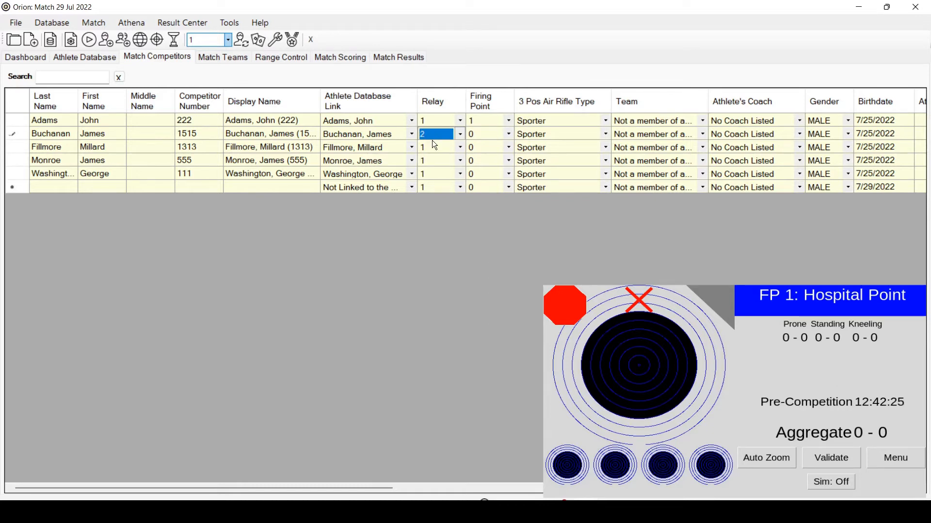
left_click(432, 148)
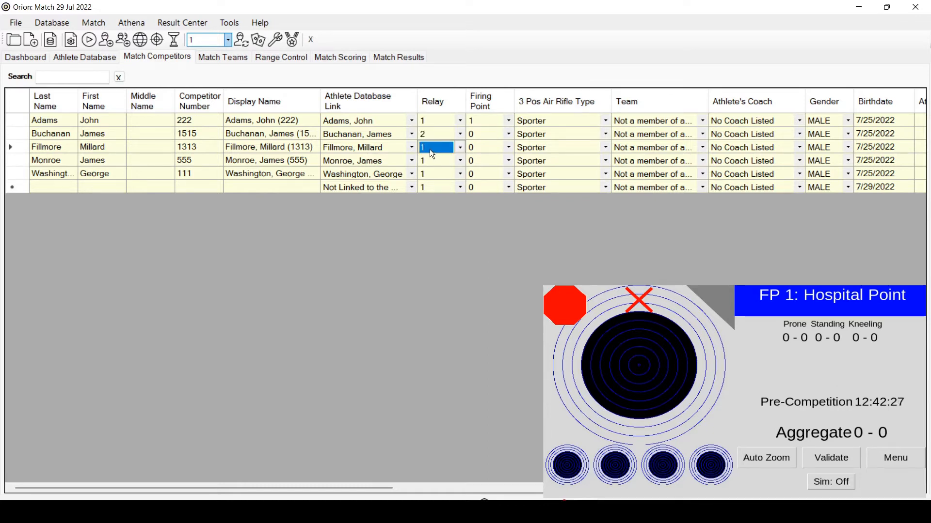
left_click(425, 160)
type("2")
left_click(447, 174)
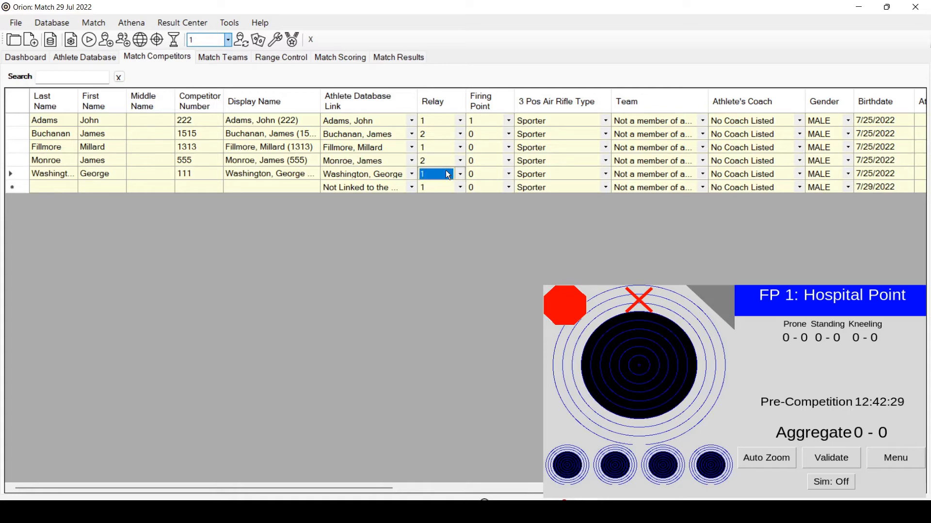
key("BackSpace")
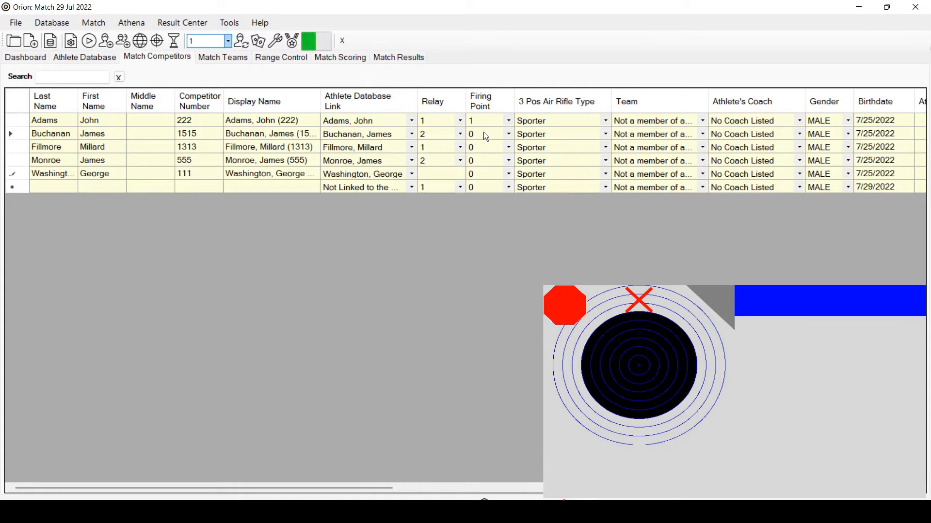
type("3")
Step: Assign the second and third listed competitors to firing point 2
left_click(479, 136)
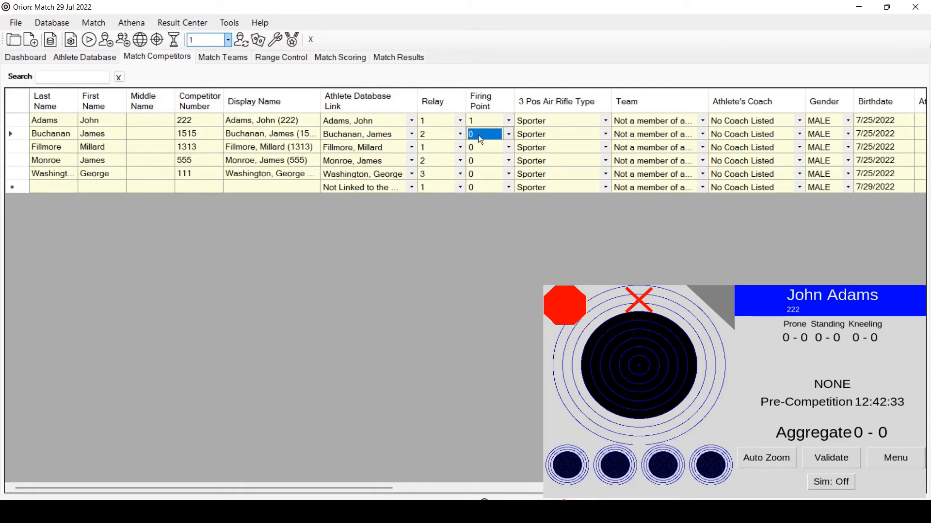
type("2")
left_click(478, 148)
type("1")
left_click(475, 147)
Step: Assign the fourth and fifth listed competitors to firing point 1
left_click(478, 167)
left_click(480, 160)
type("1")
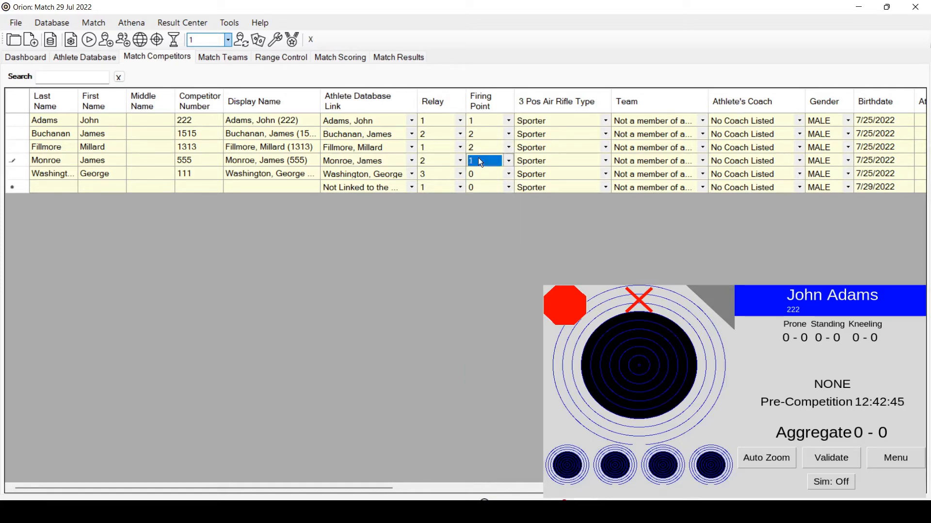
left_click(478, 184)
key("Return")
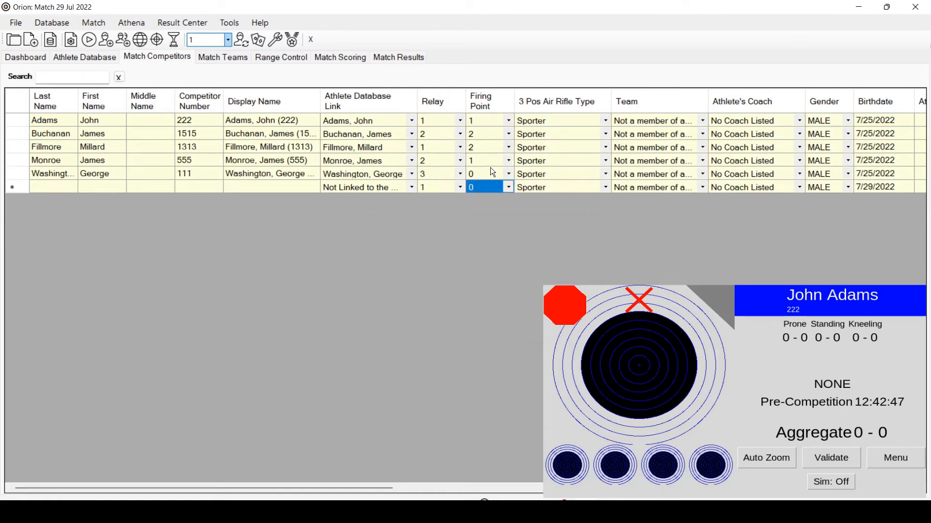
left_click(487, 176)
type("1")
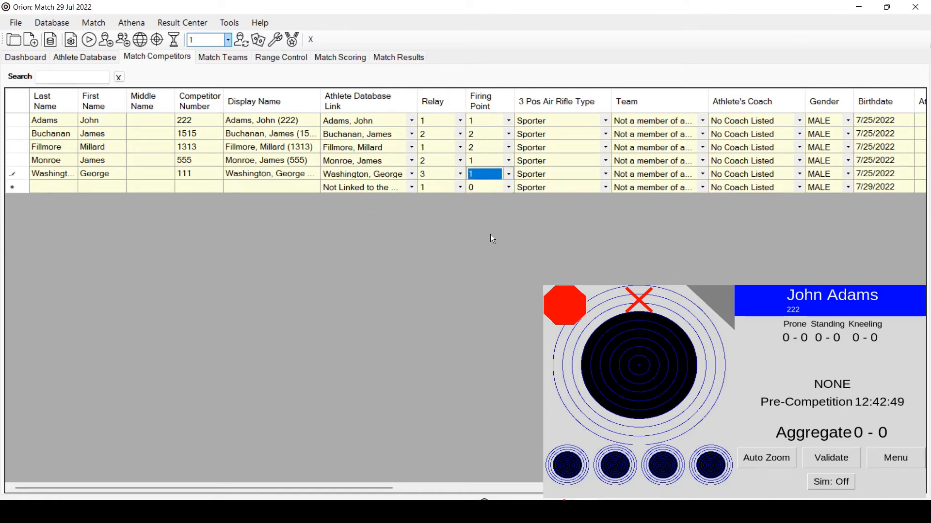
Step: Sort the match competitors by relay and return to Range Control
left_click(432, 99)
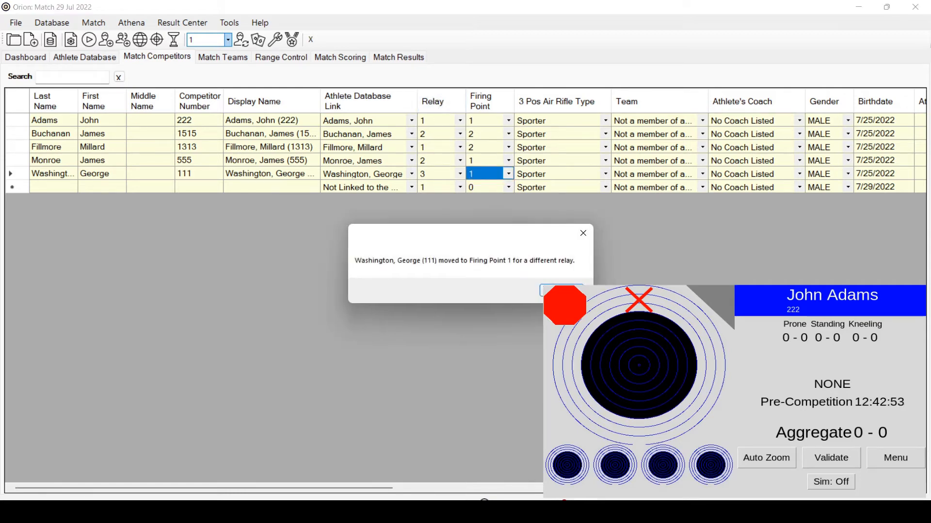
key("Return")
left_click(442, 106)
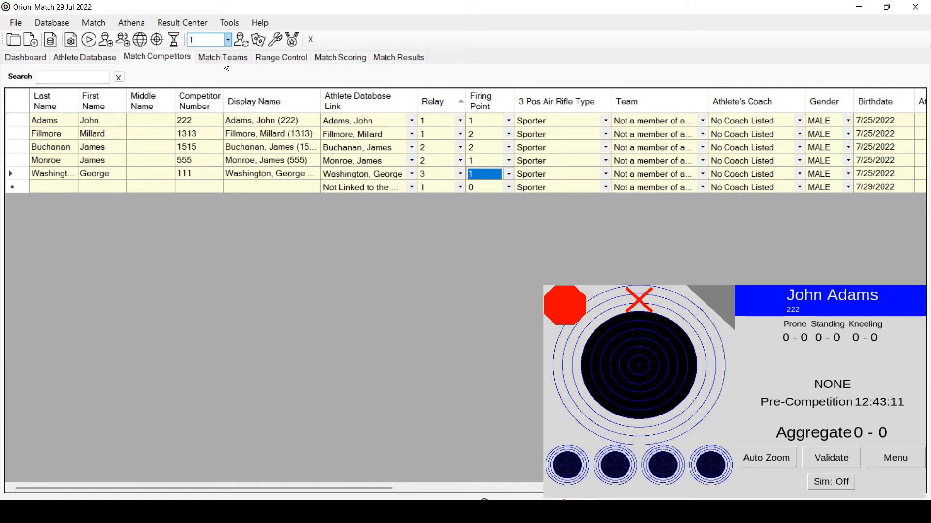
left_click(270, 58)
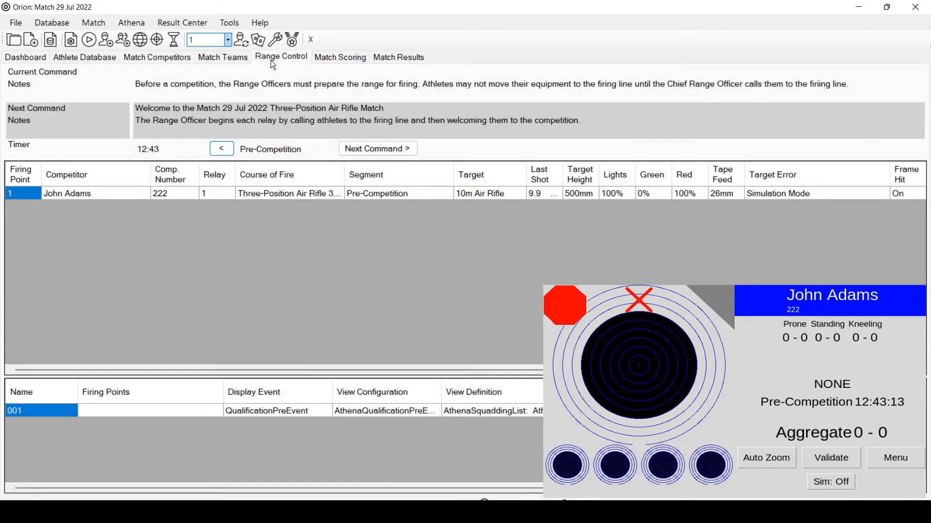
Step: Send Relay 1 to the Athena range with empty firing points included as hospital points
left_click(226, 39)
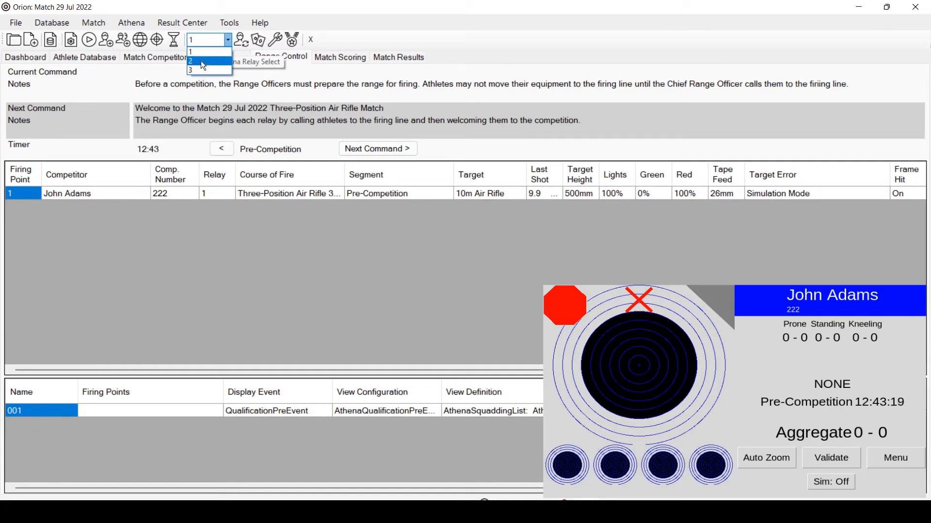
left_click(223, 51)
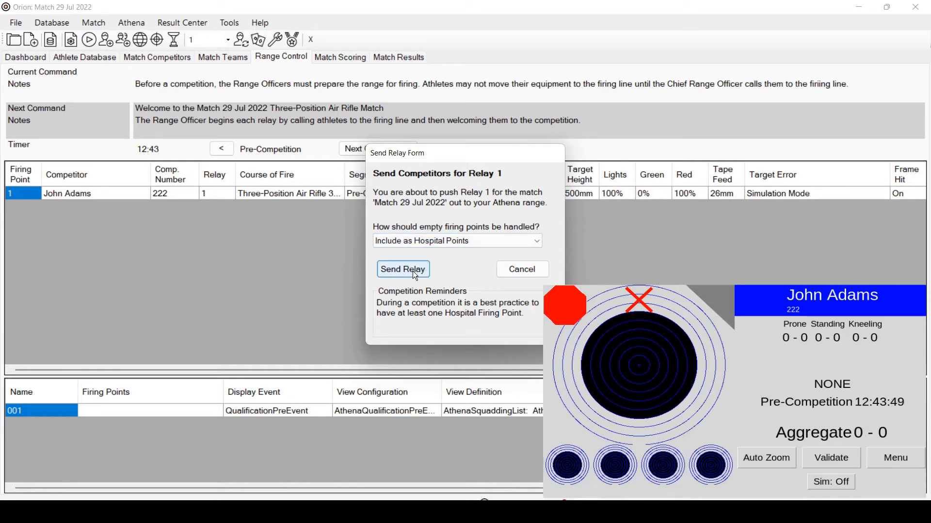
left_click(412, 242)
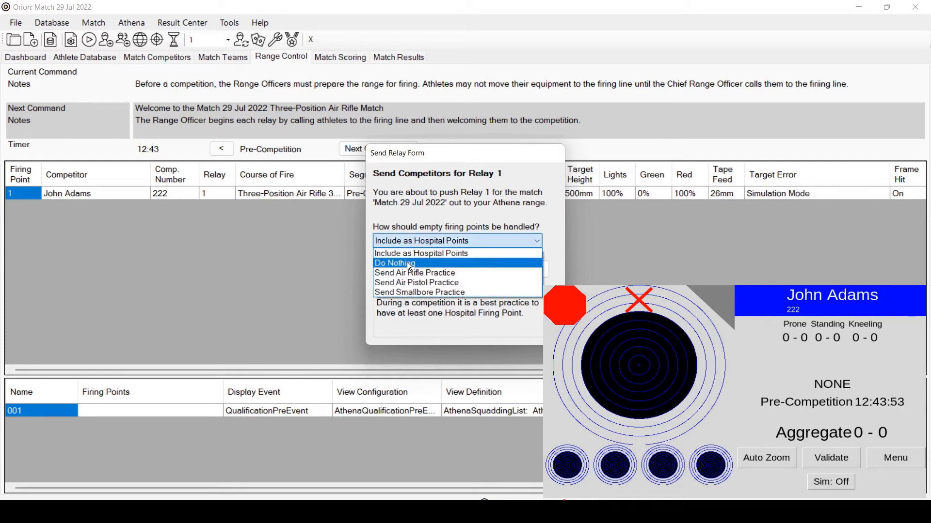
left_click(429, 216)
left_click(408, 272)
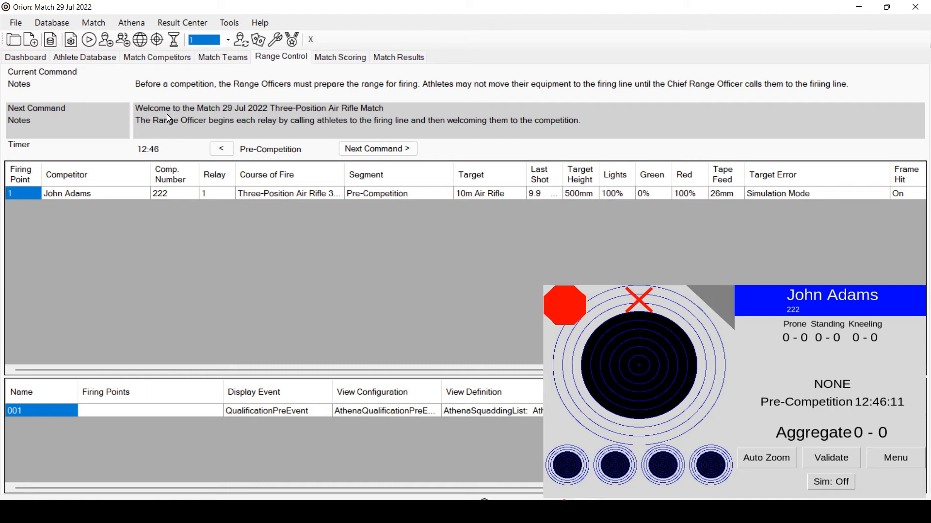
Step: Issue the welcome command for the match and check the match name in Match Properties without changing it
left_click(365, 151)
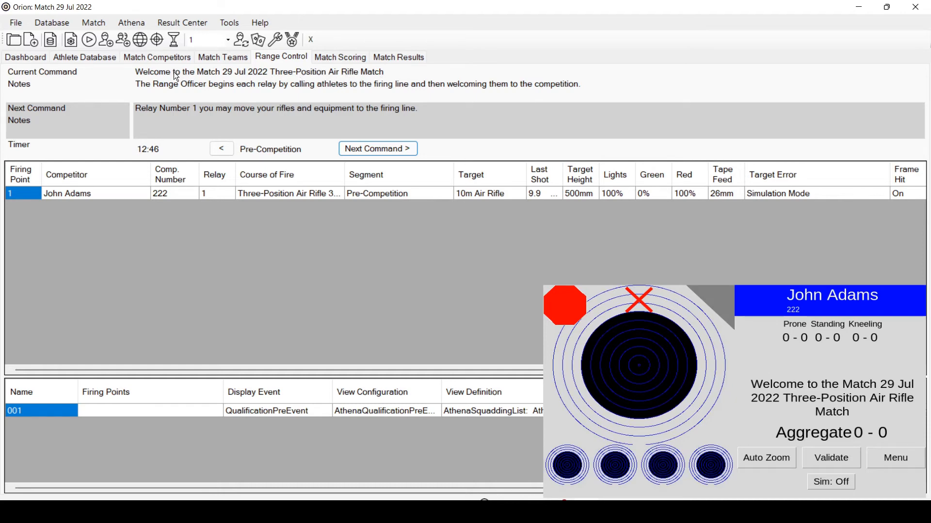
left_click(97, 20)
left_click(115, 34)
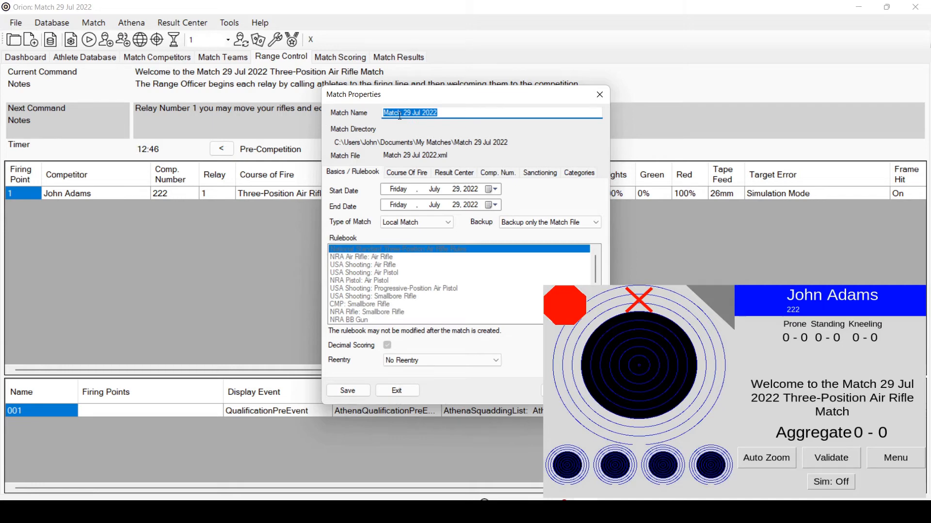
left_click(397, 390)
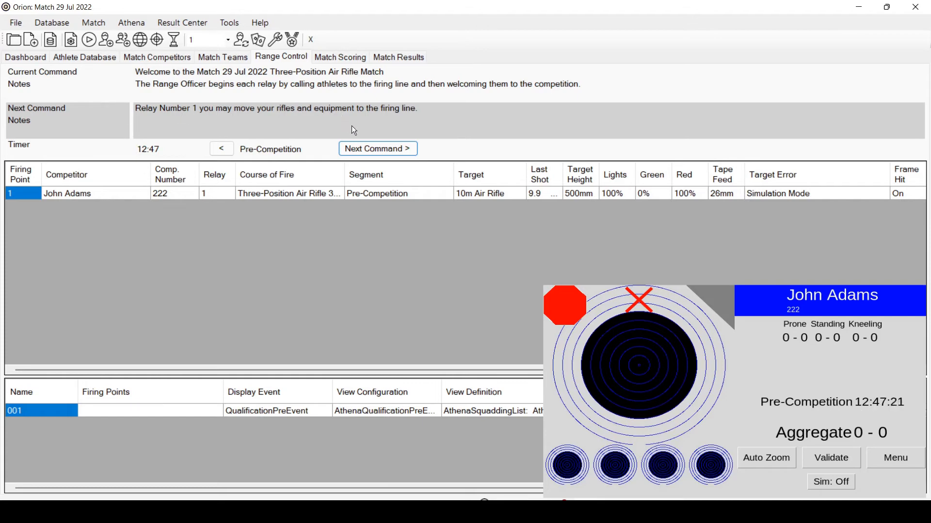
Step: Issue the range commands from moving equipment to the firing line through the 8 minute prone preparation and sighting announcement
left_click(368, 152)
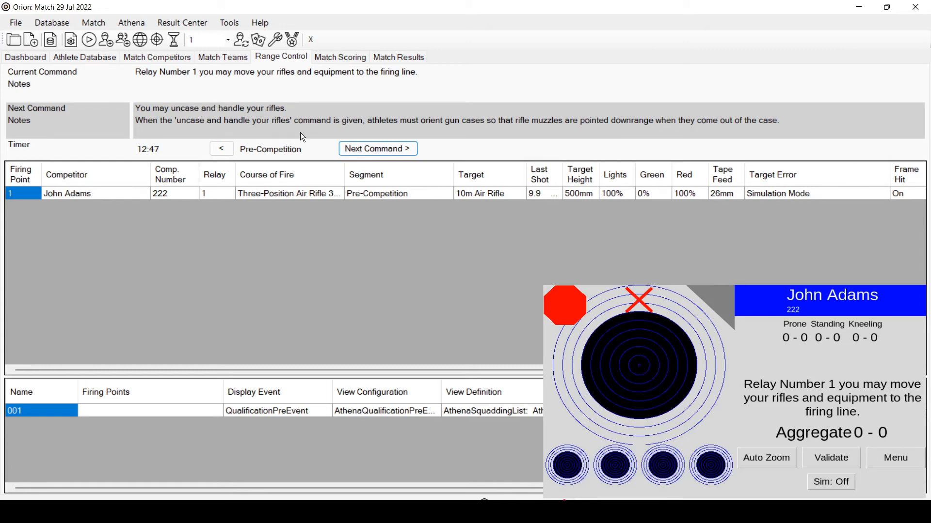
left_click(376, 154)
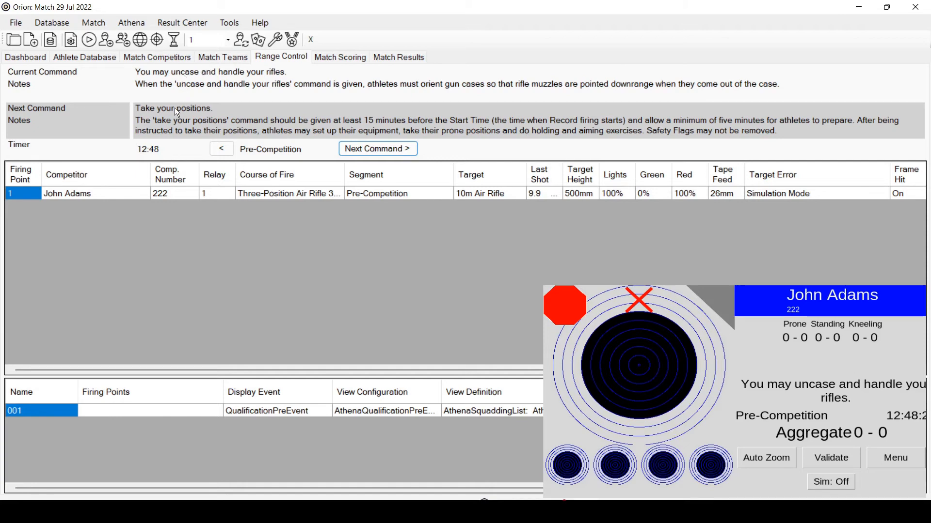
left_click(357, 150)
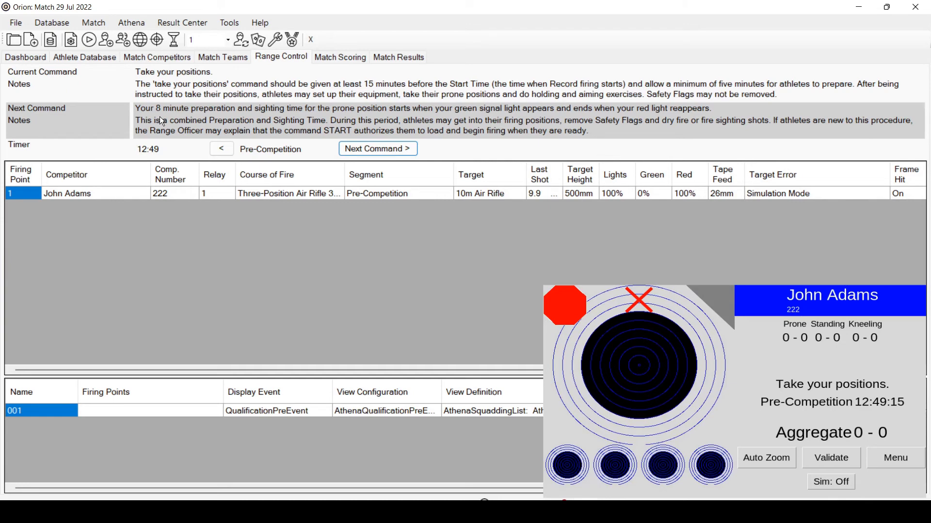
left_click(377, 151)
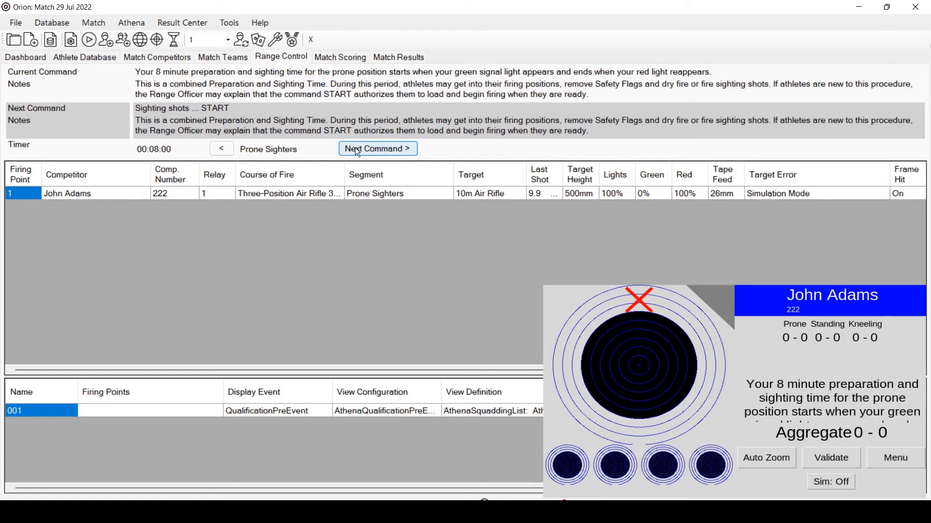
Step: Step the range commands back to the one moving Relay 1's rifles and equipment to the firing line
left_click(223, 149)
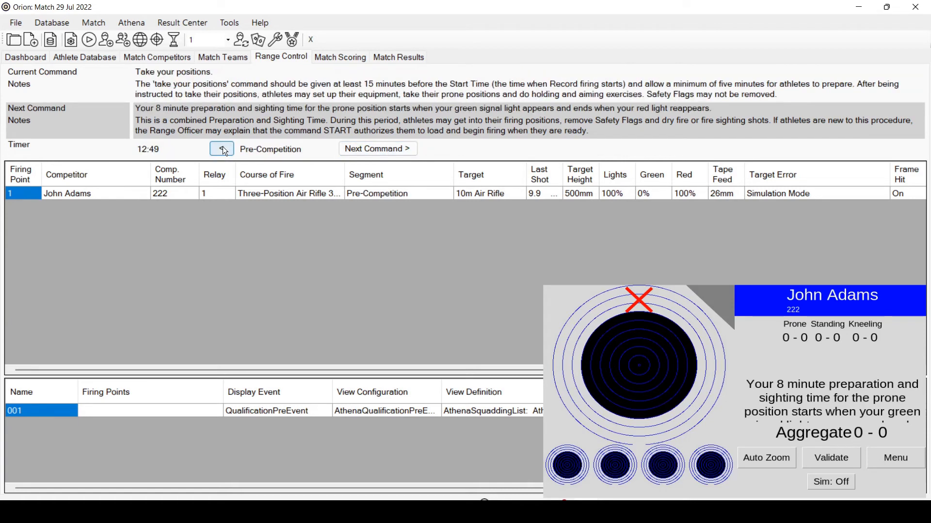
left_click(223, 148)
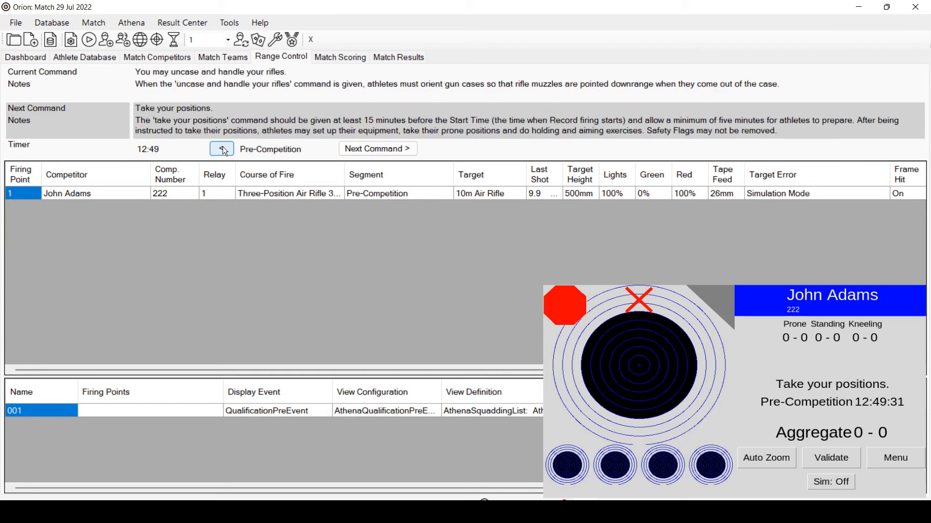
left_click(222, 148)
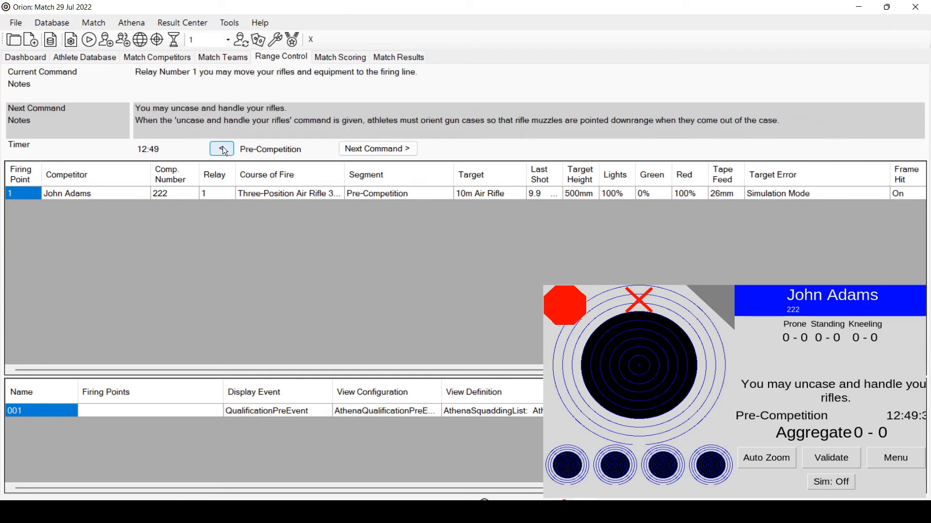
Step: Reissue the commands to uncase rifles and take positions, up to the 8 minute prone preparation and sighting announcement
left_click(351, 148)
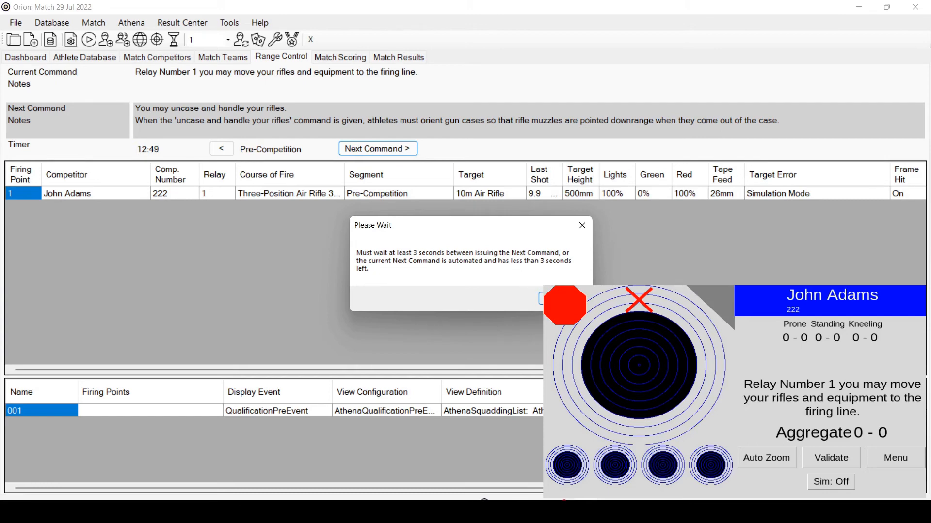
key("Return")
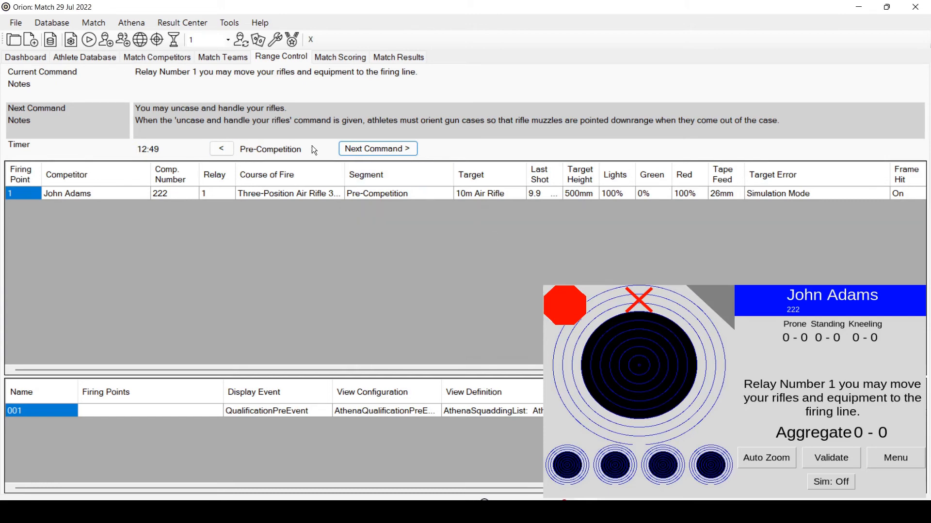
left_click(377, 150)
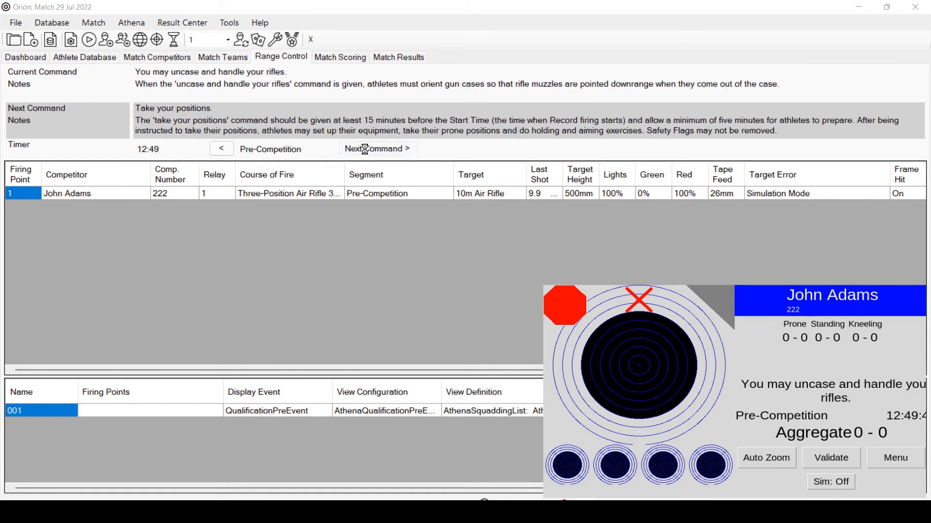
left_click(364, 150)
key("Return")
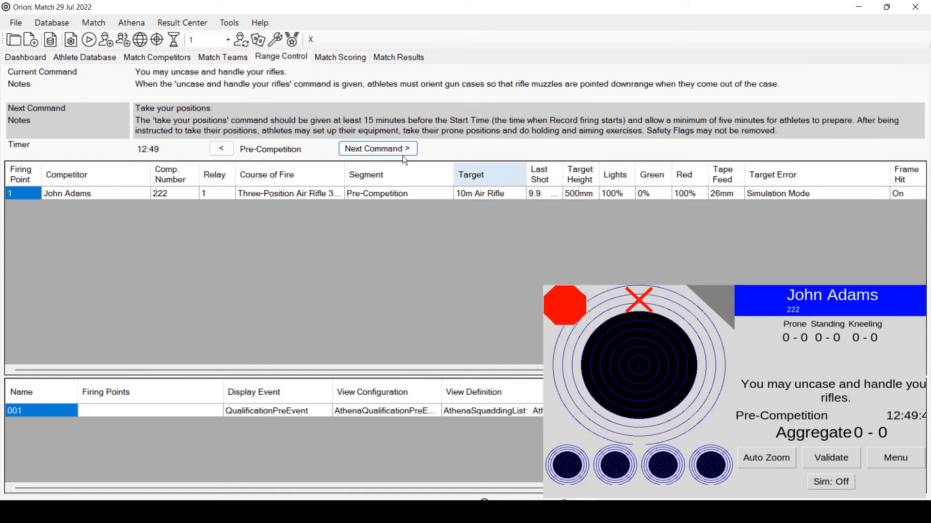
left_click(378, 151)
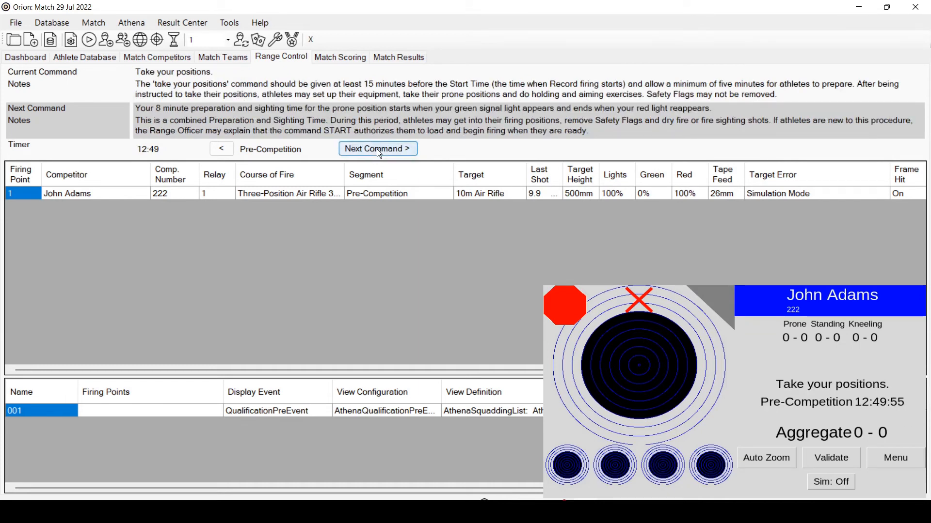
left_click(377, 149)
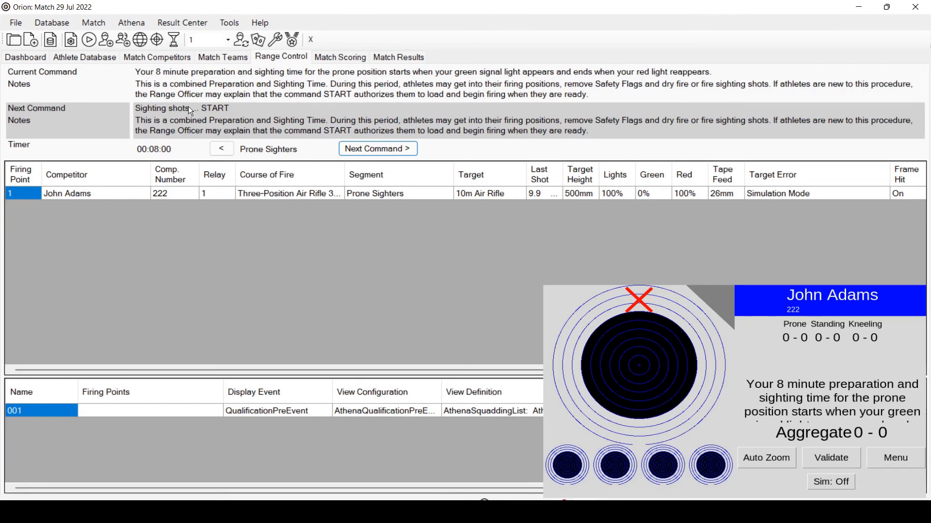
Step: Run the prone stage from the sighting shots START command through the START of the 10 minute prone match firing
left_click(389, 152)
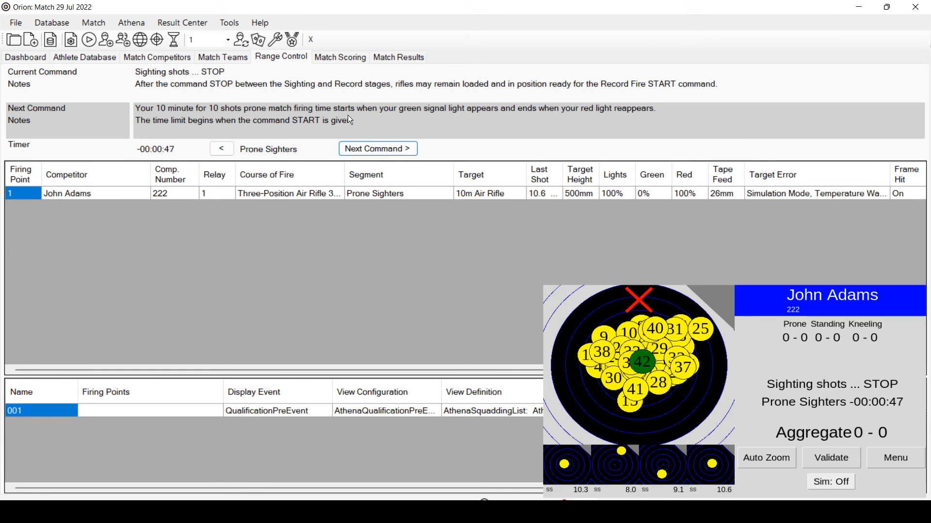
left_click(370, 152)
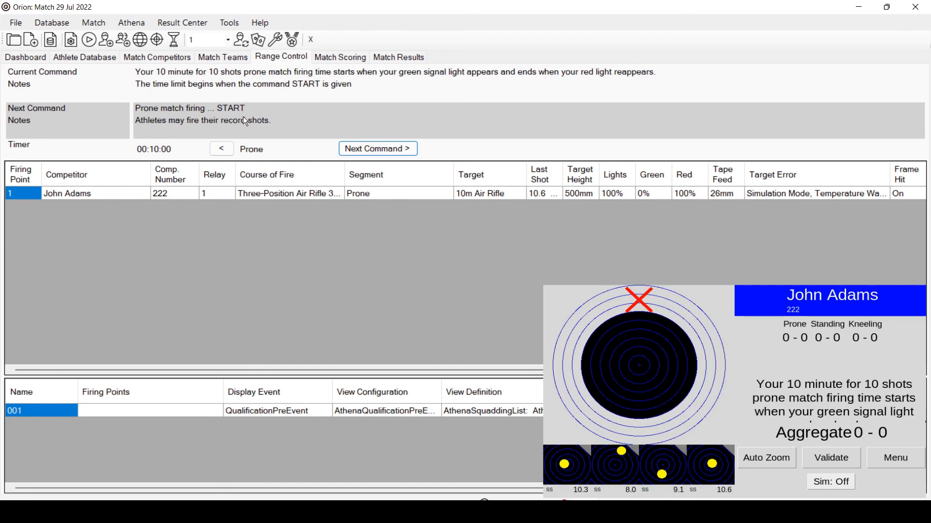
left_click(377, 152)
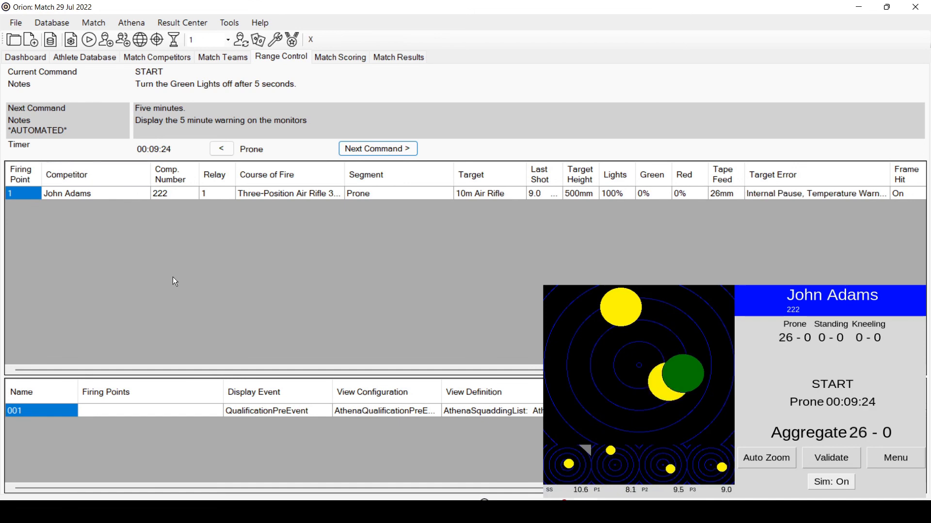
Step: Update the Individual - All ranked results and view the top-ranked competitor's prone shot group
left_click(342, 57)
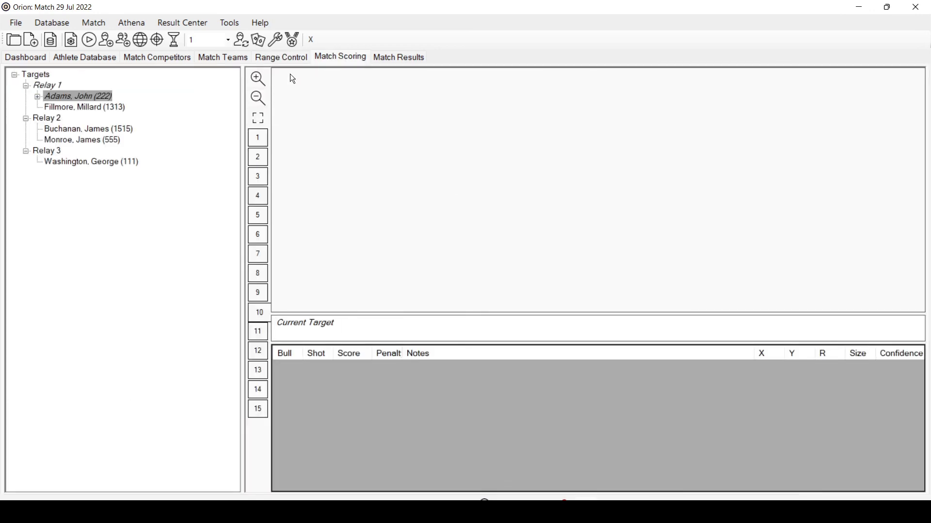
left_click(406, 57)
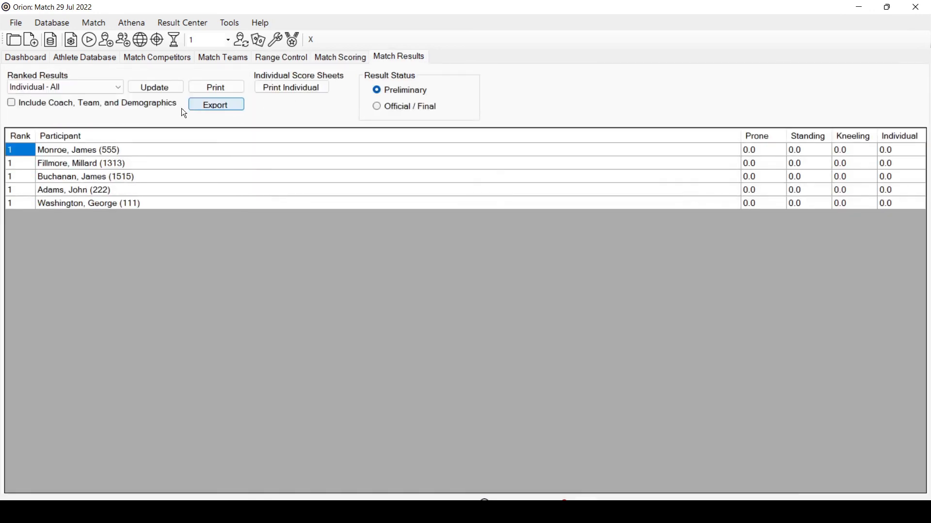
left_click(154, 87)
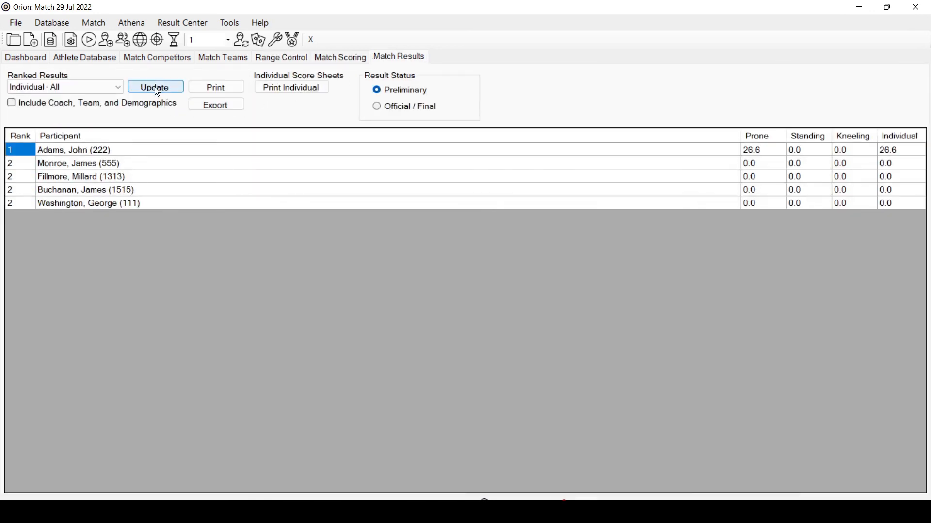
double_click(755, 151)
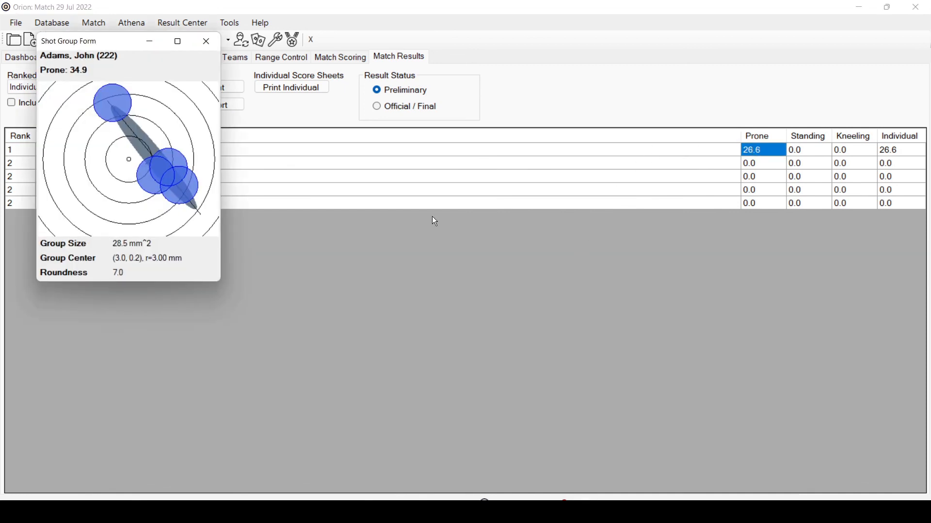
left_click(207, 42)
Step: Check the individual score sheet print options without printing and refresh the ranked results before returning to Range Control
left_click(280, 89)
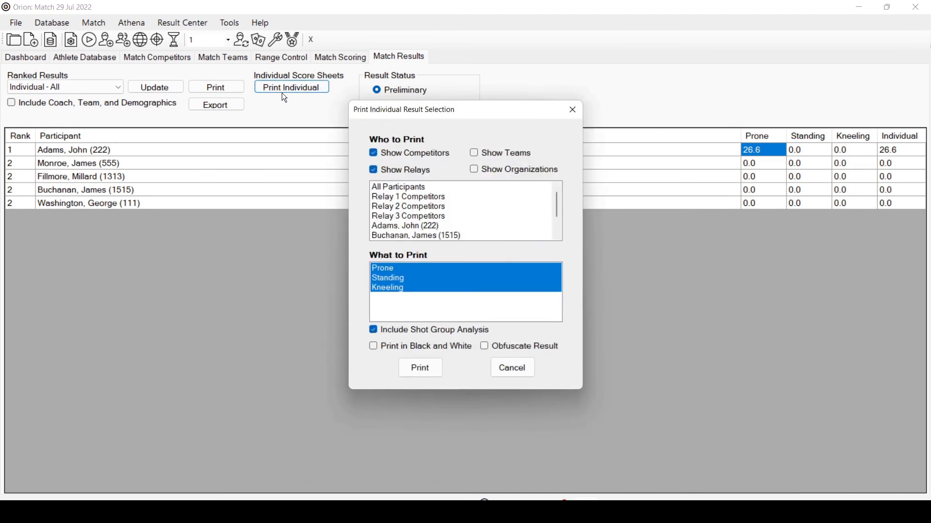
left_click(514, 372)
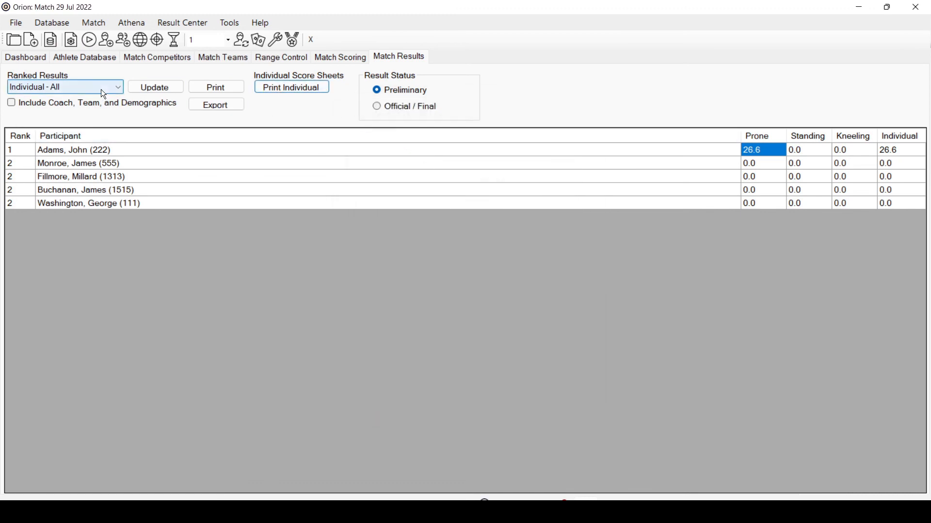
left_click(141, 89)
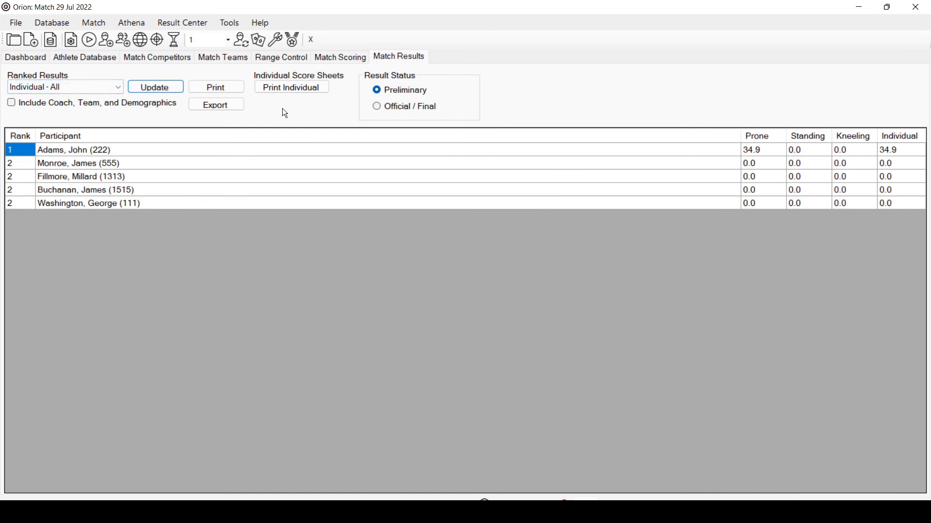
left_click(287, 59)
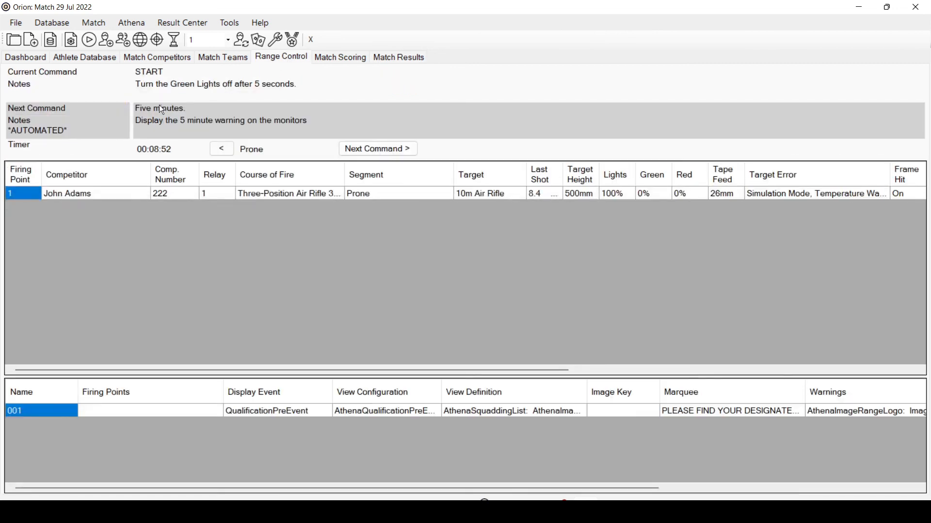